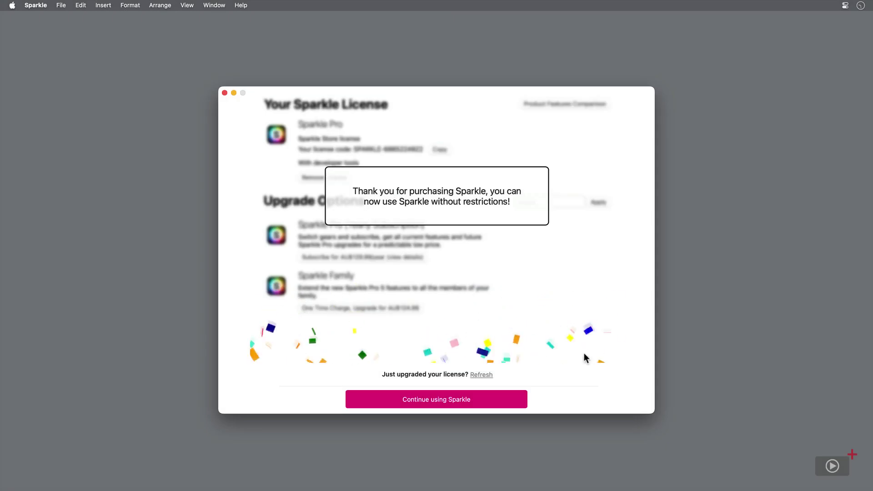
Continue past the license window, create a blank one-page site, and start a new document.
click(452, 401)
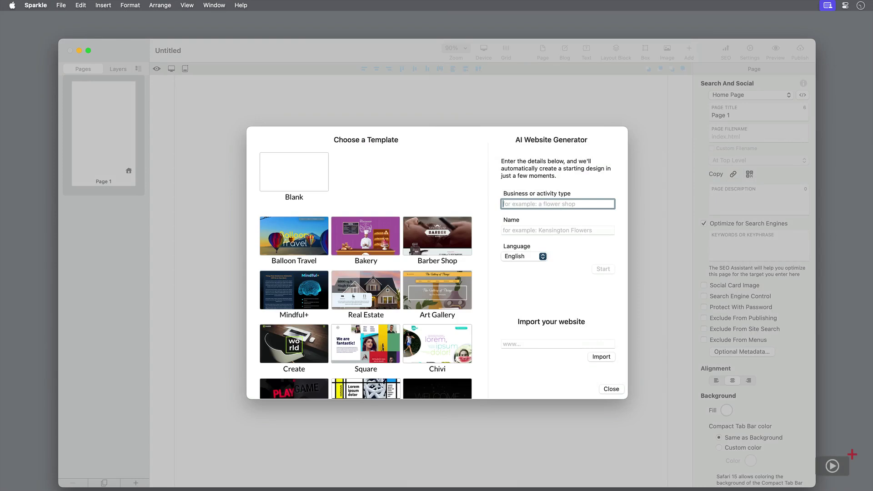
click(554, 373)
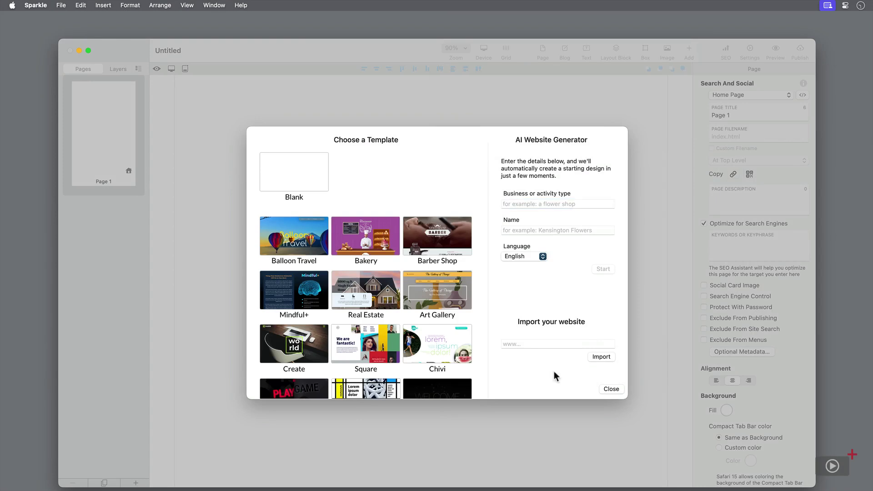
click(316, 176)
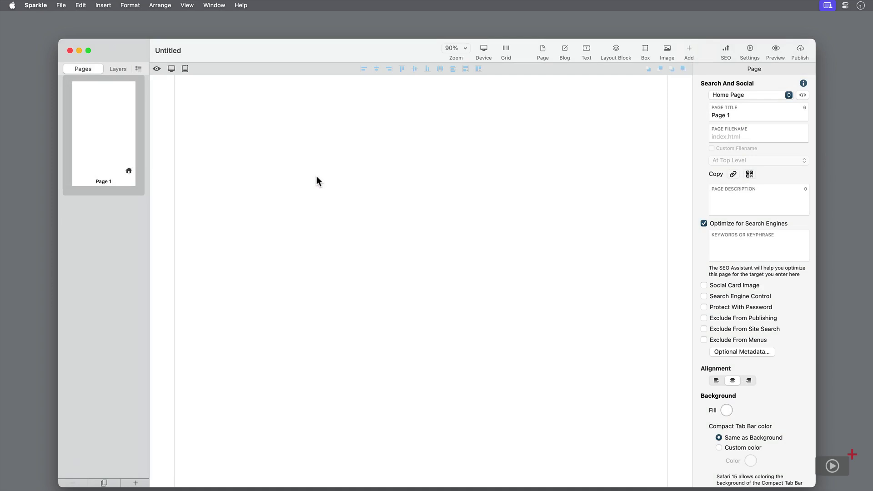
key(super+n)
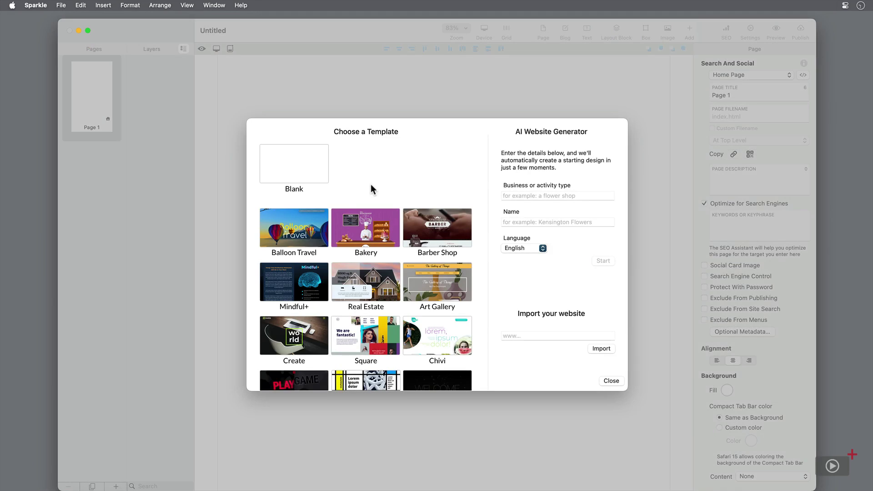
scroll(371, 248, down, 10)
scroll(373, 246, down, 5)
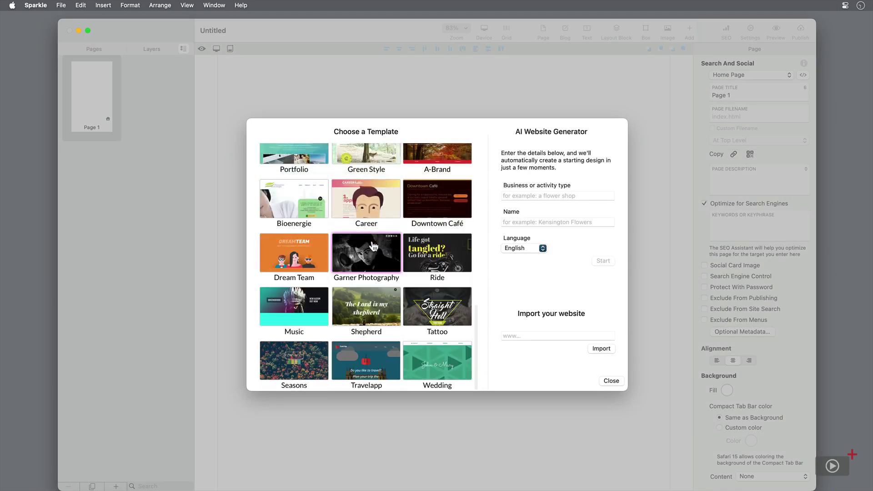
Create a band website from the Music template and install its missing font.
click(292, 305)
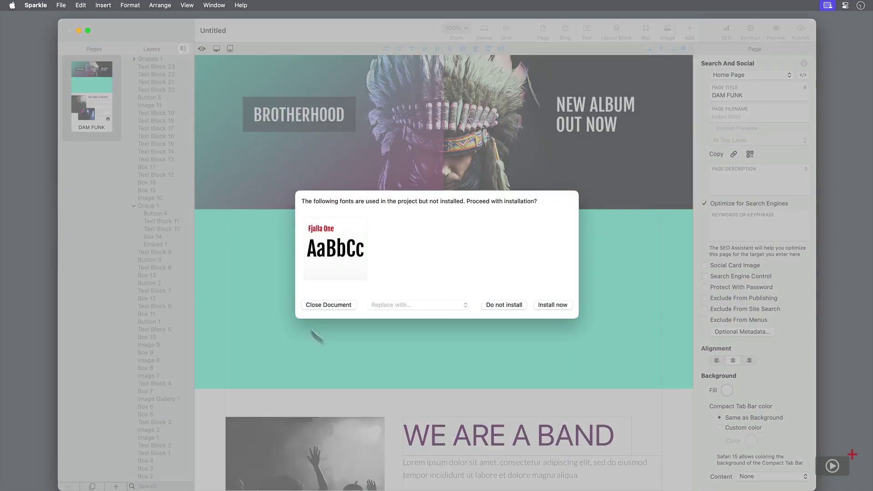
click(565, 306)
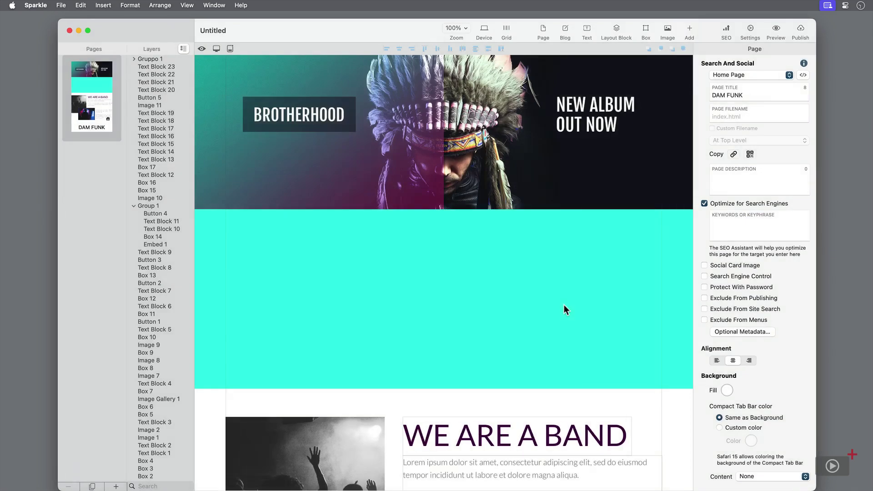
scroll(563, 305, down, 1)
scroll(562, 302, down, 3)
scroll(563, 303, down, 5)
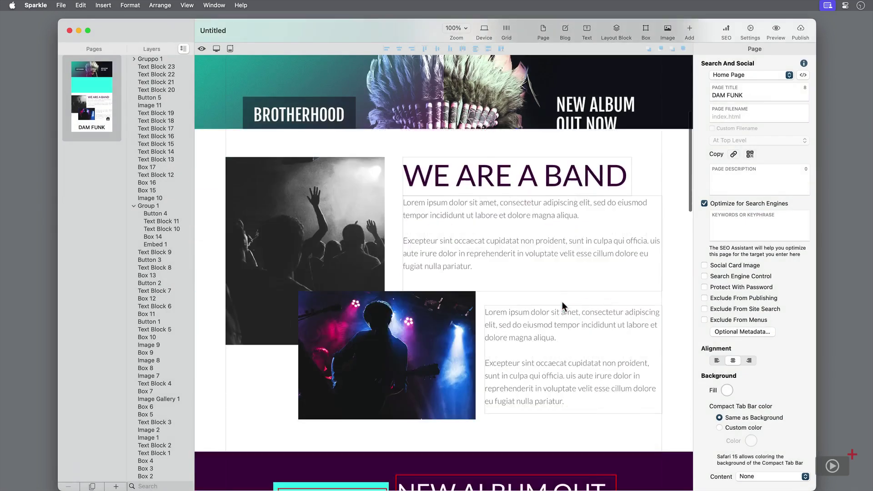
scroll(562, 304, down, 4)
scroll(563, 303, down, 7)
scroll(562, 303, down, 3)
scroll(562, 306, down, 3)
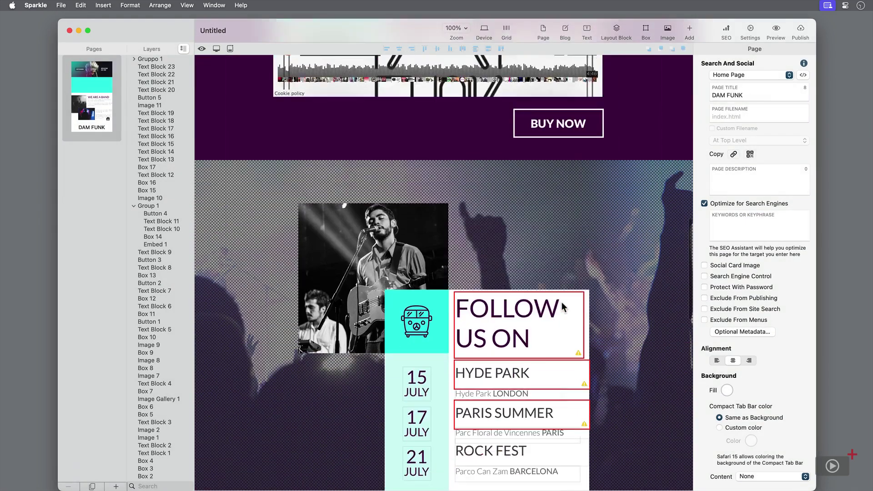
scroll(562, 307, down, 3)
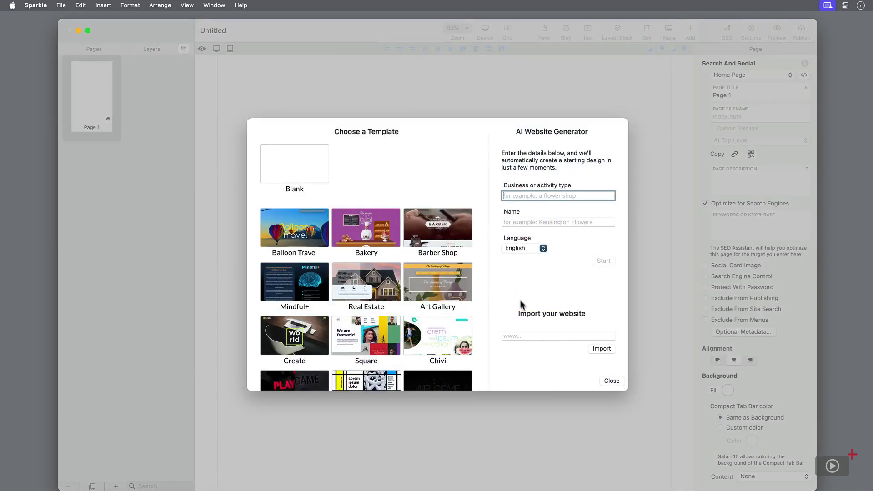
Import oceanfire.studio, bringing in Home Page, About Course, Contact and Page 1.
click(532, 331)
text(www.oceanfire.studio)
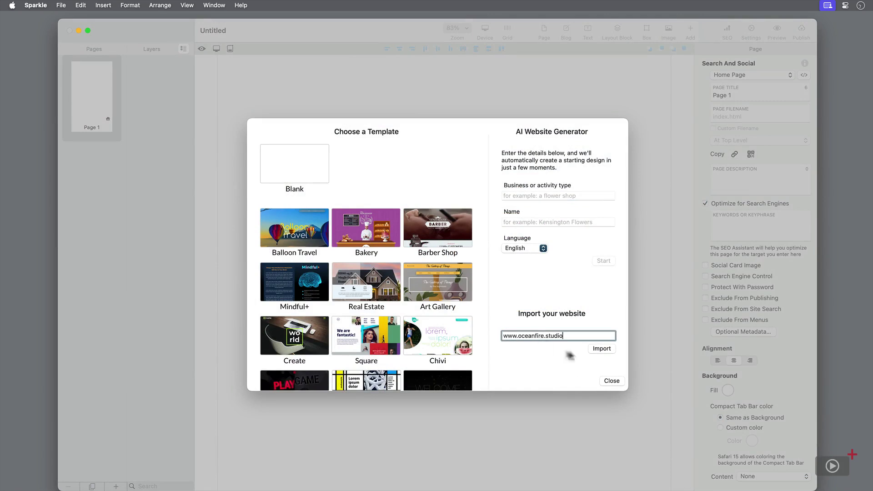
click(599, 348)
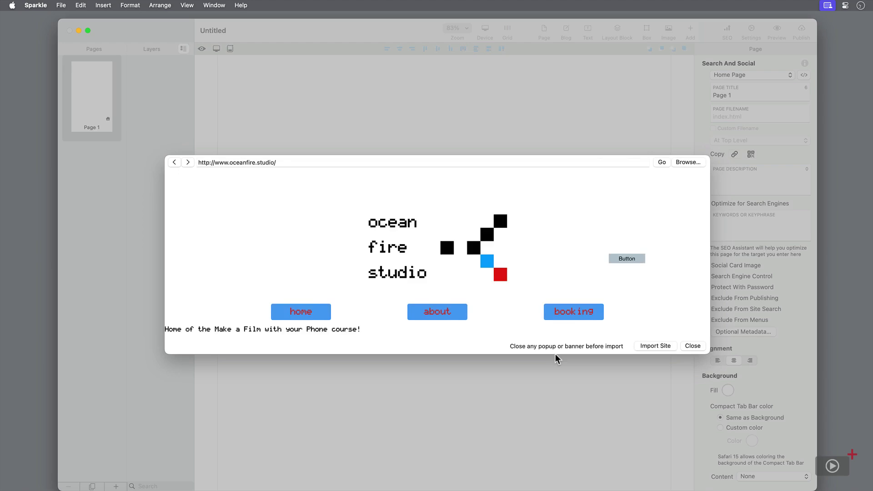
scroll(572, 260, down, 5)
scroll(572, 260, down, 3)
scroll(572, 260, down, 2)
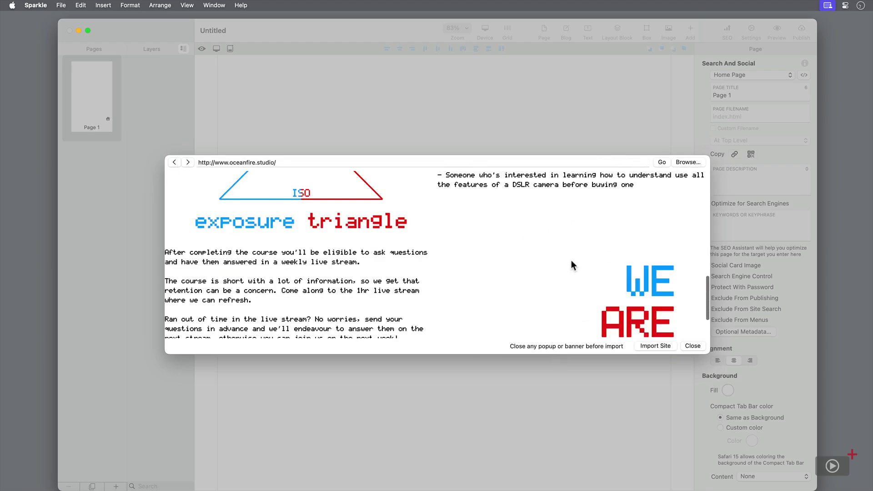
scroll(572, 260, up, 10)
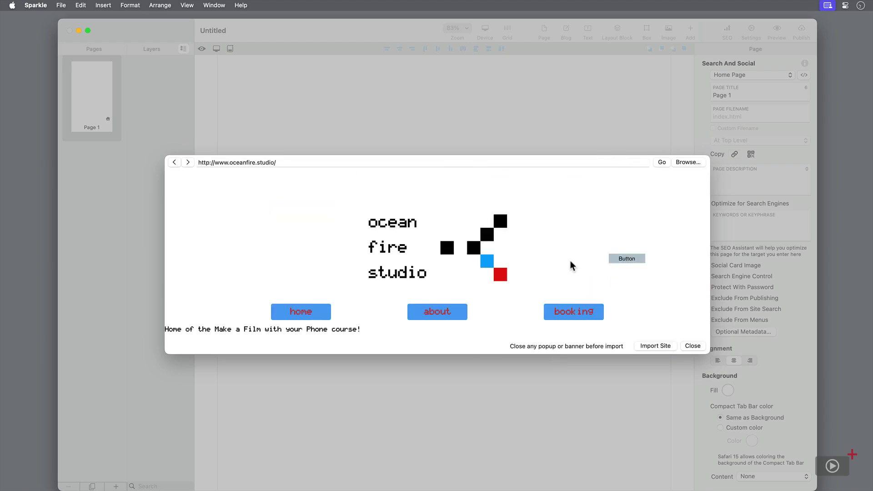
click(663, 348)
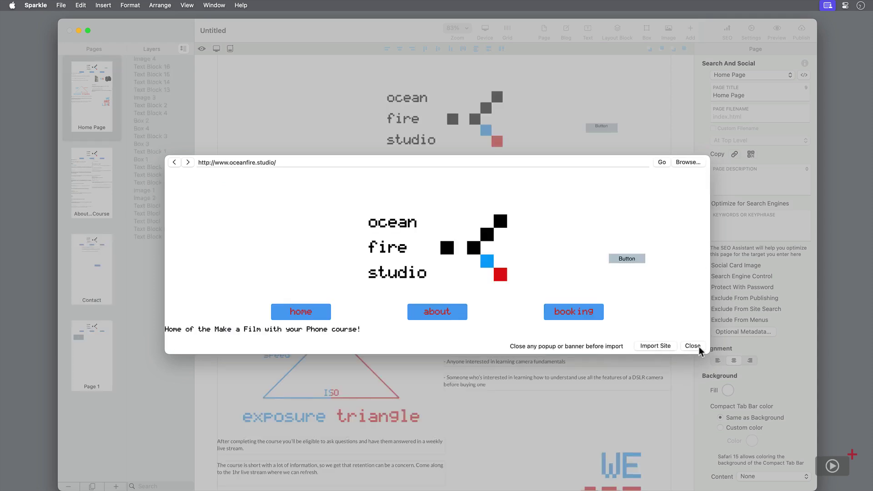
Close the import preview, then select the phone-versus-camera image and the course-audience bullet text.
click(700, 351)
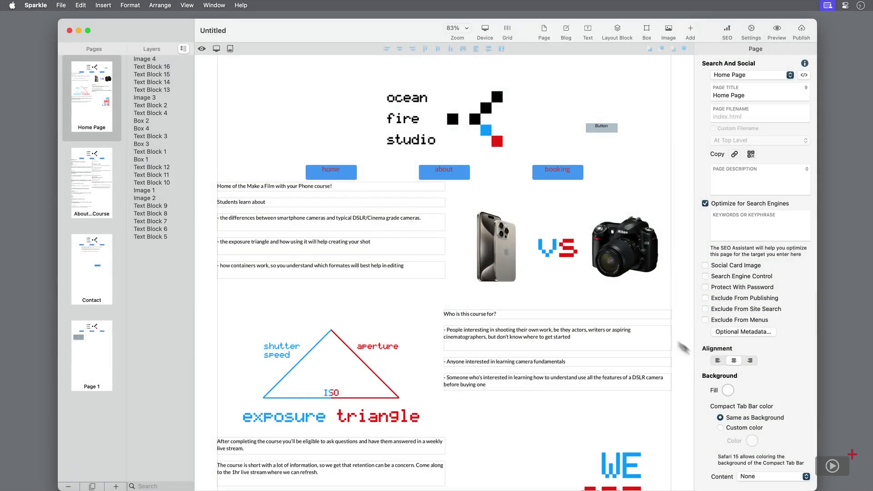
click(616, 250)
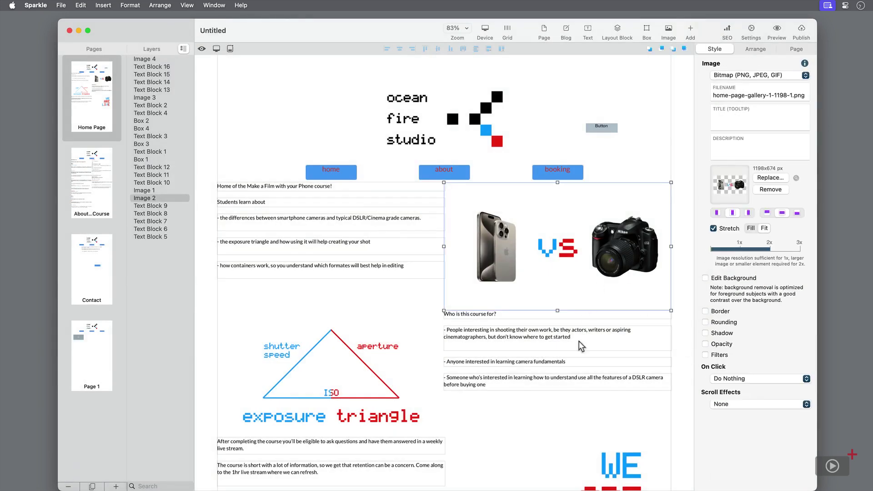
click(608, 344)
drag(608, 345, 441, 327)
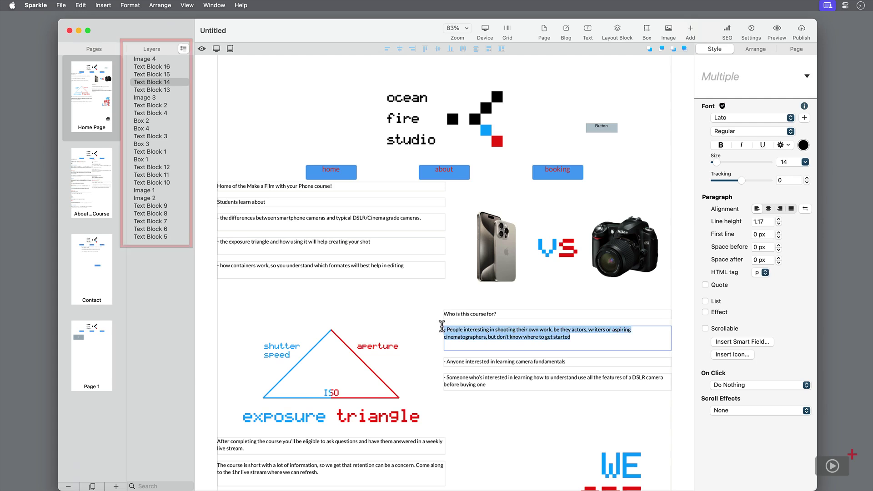
click(590, 344)
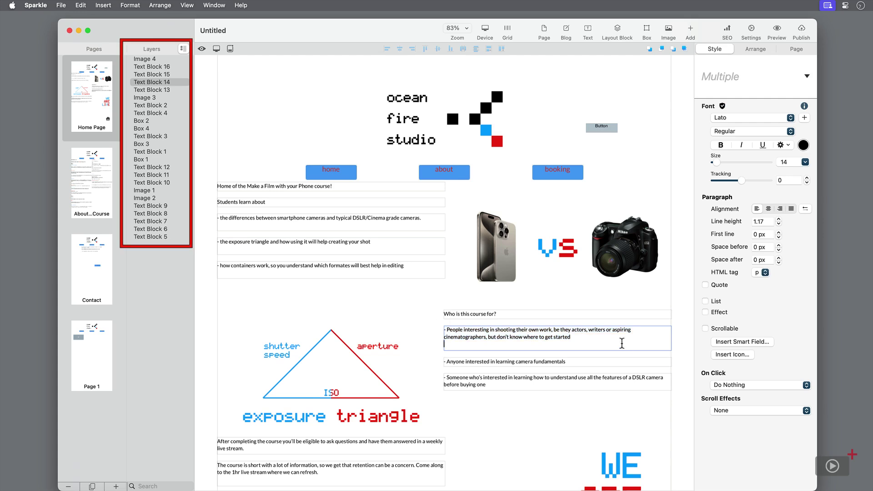
View the imported Contact page, edit its send button, then start a new document.
click(91, 286)
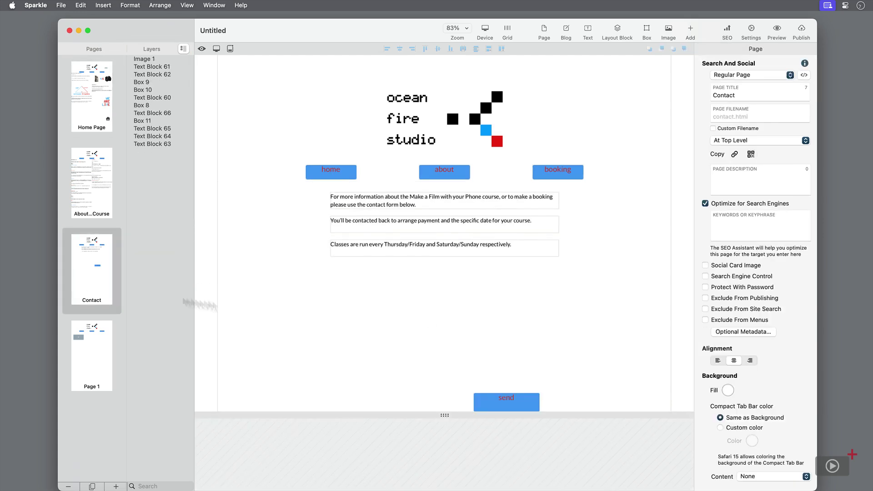
click(518, 401)
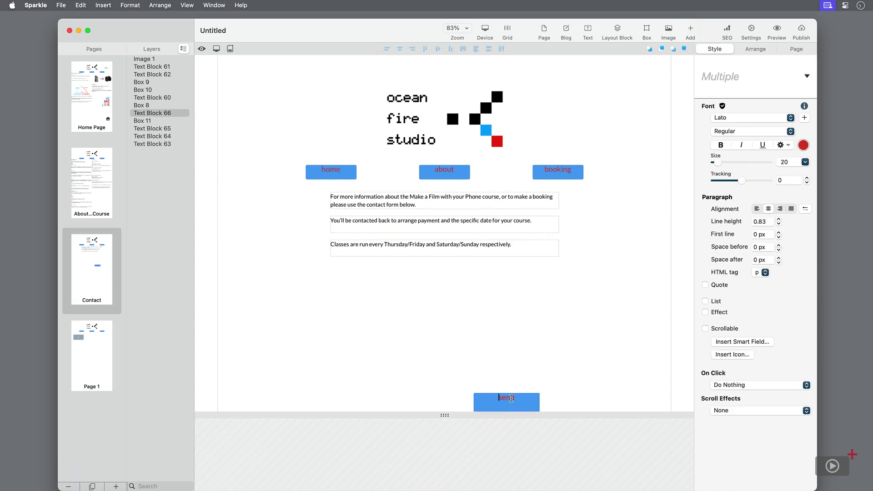
click(529, 383)
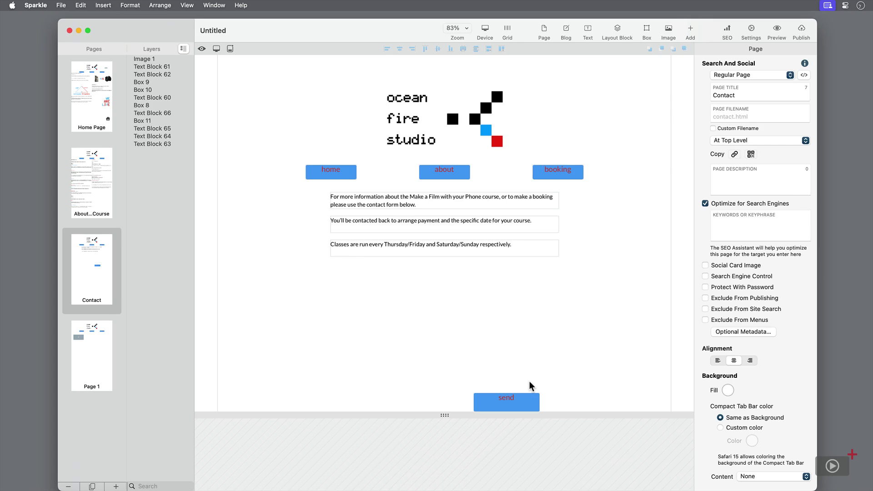
key(super+n)
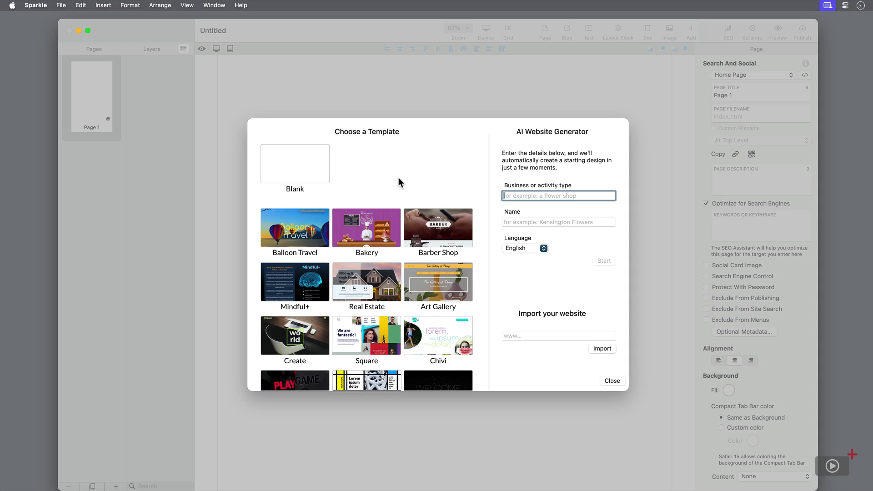
text(Flower S)
text(hop)
Generate an English Don's Daffodils flower shop site and add all proposed pages.
key(Tab)
text(Don's Daffodi)
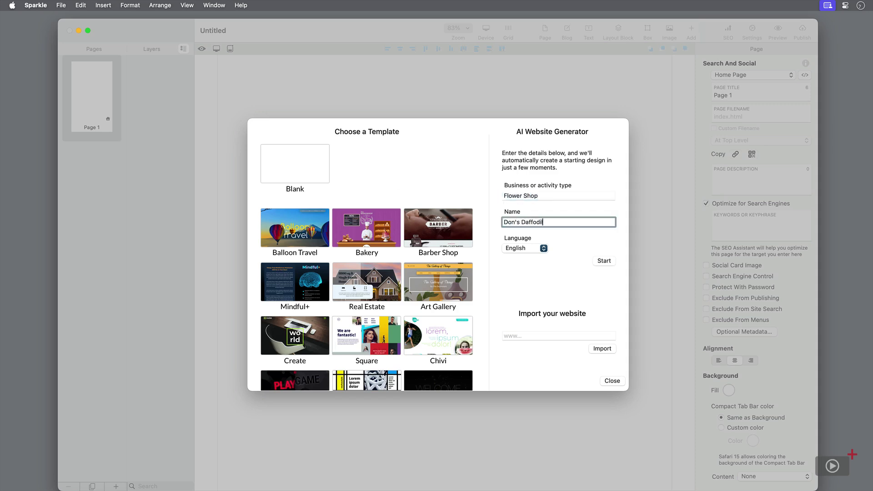
text(ls)
click(537, 248)
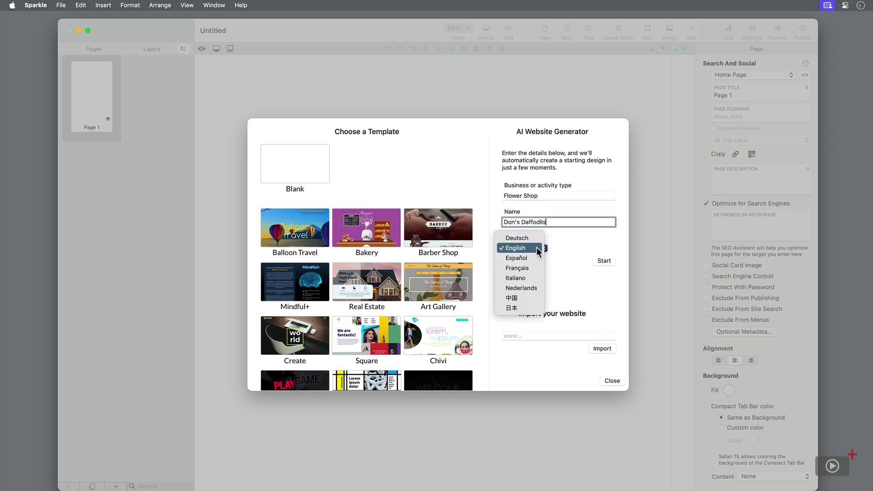
click(537, 247)
click(604, 261)
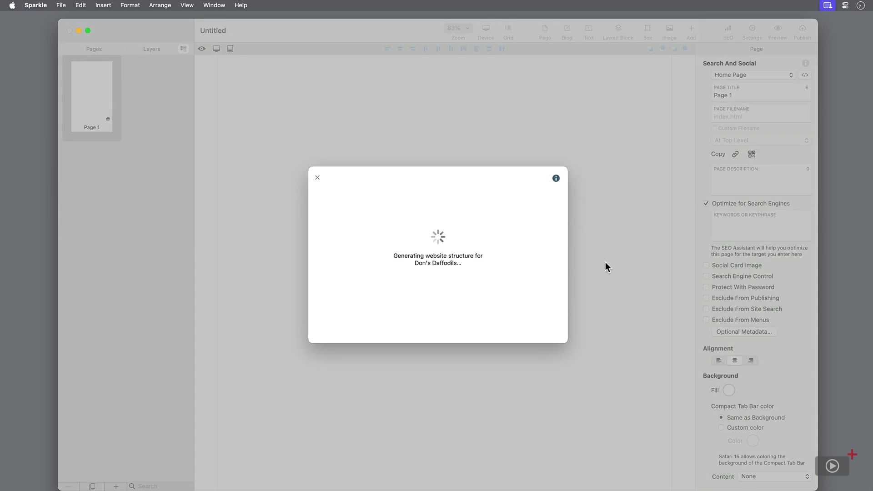
click(336, 211)
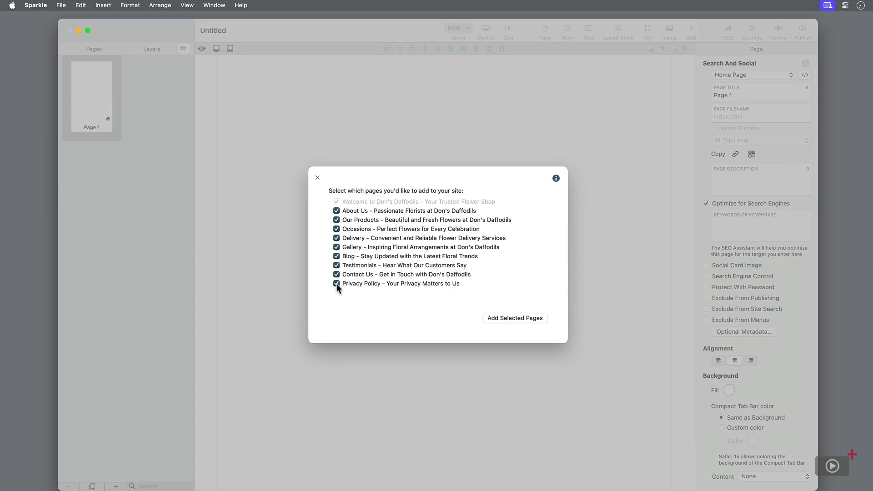
click(516, 319)
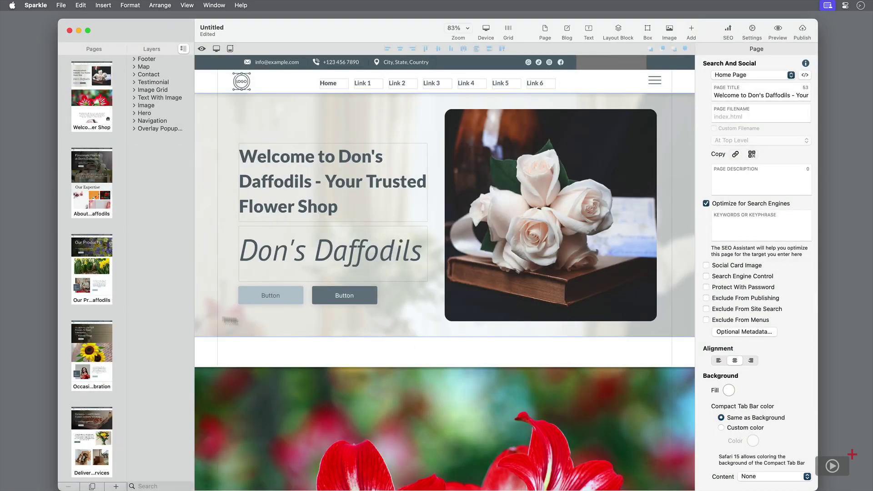
scroll(96, 307, down, 5)
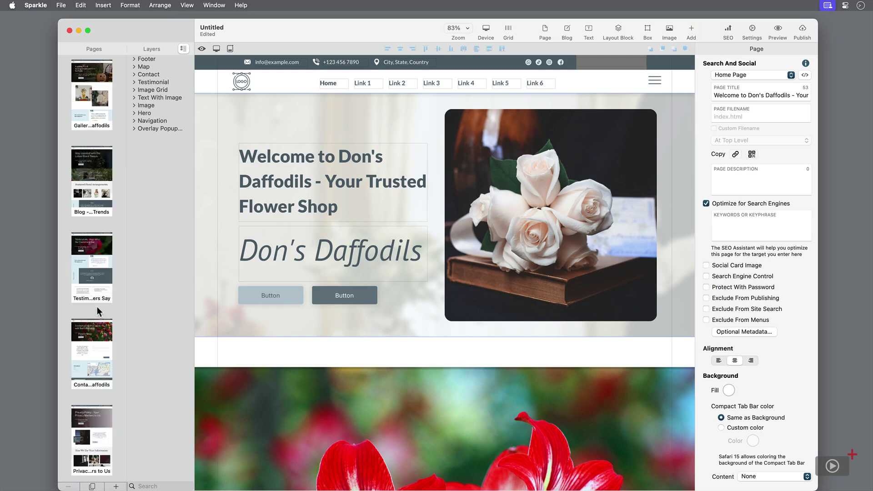
scroll(97, 312, up, 5)
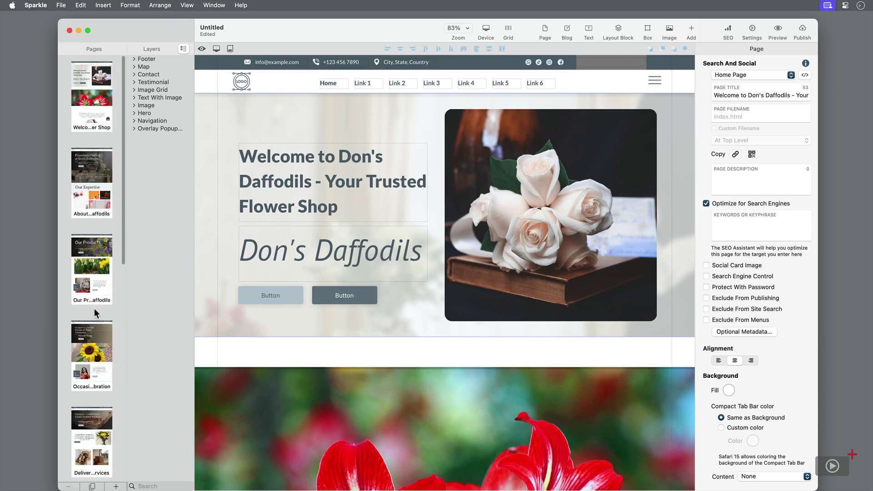